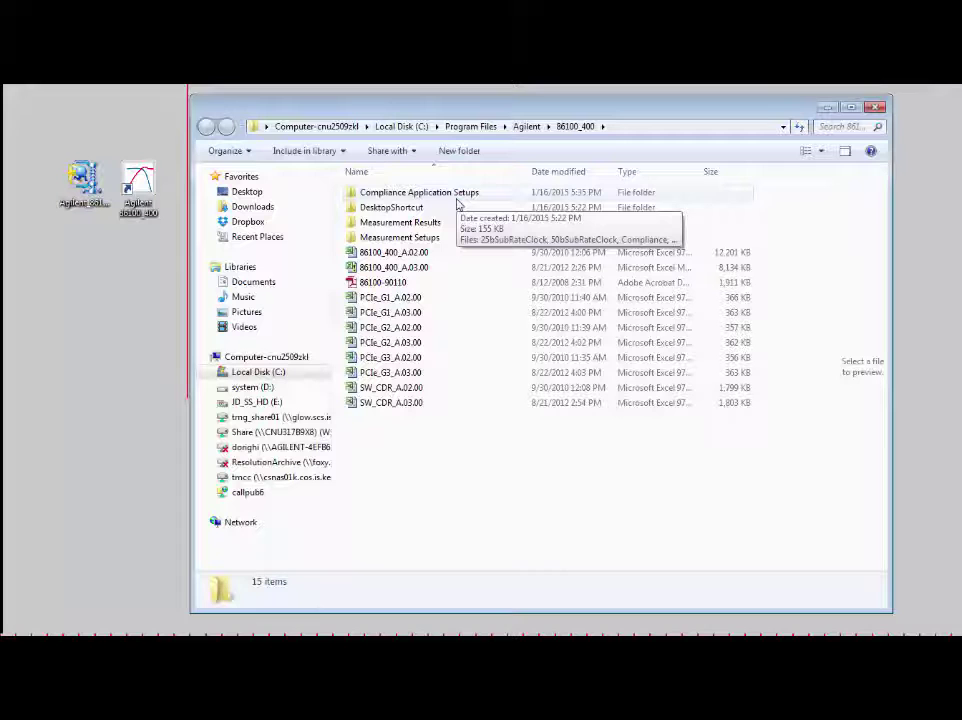
left_click_drag(423, 114, 333, 120)
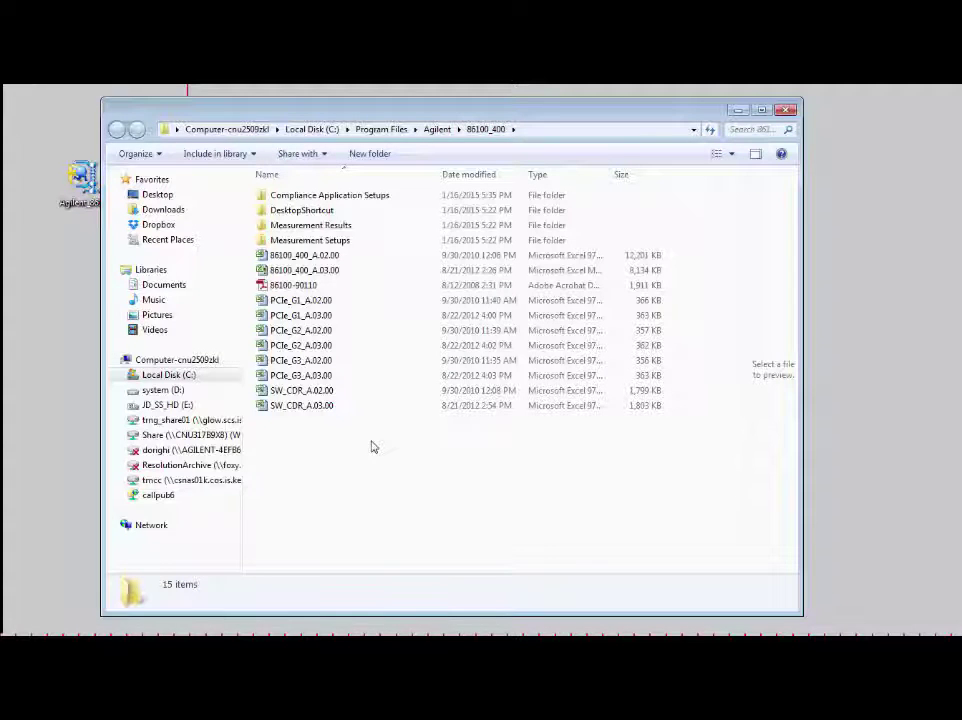
Open the 86100_400_A.03.00 workbook from Explorer, landing on its Setup sheet
left_click(315, 272)
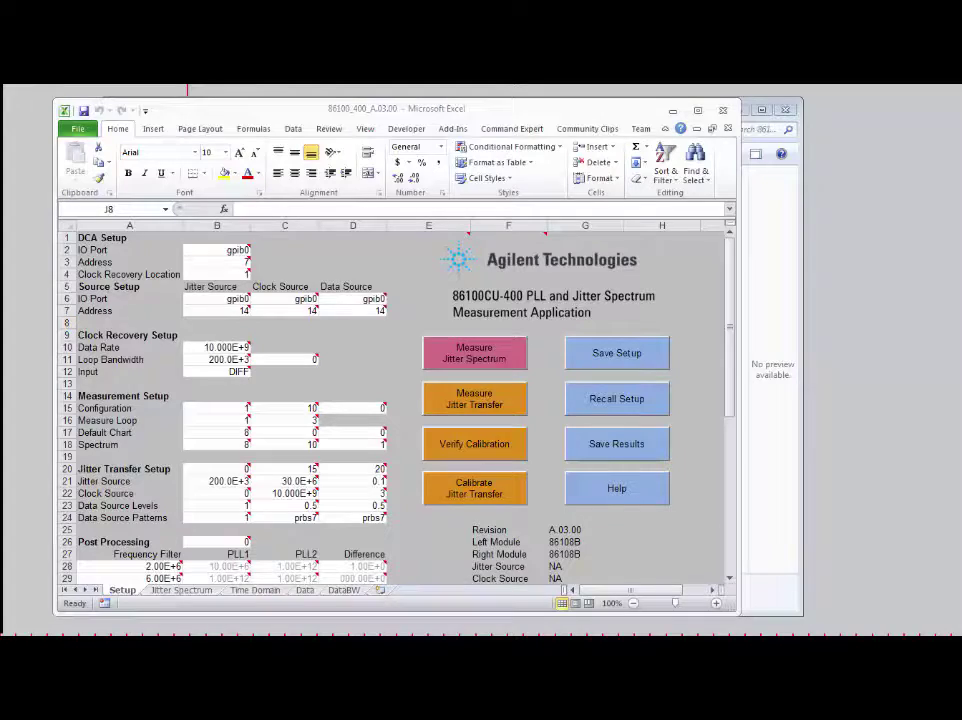
Raise the Connection Expert window and view the 86100D and N4903B instrument details
left_click_drag(707, 541, 666, 120)
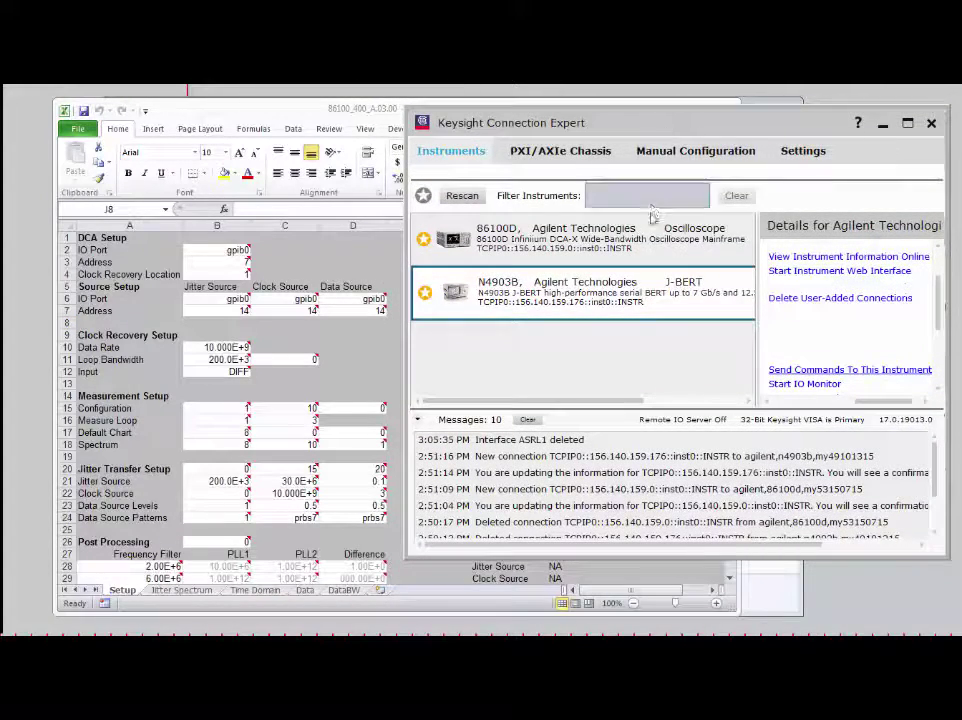
left_click(645, 244)
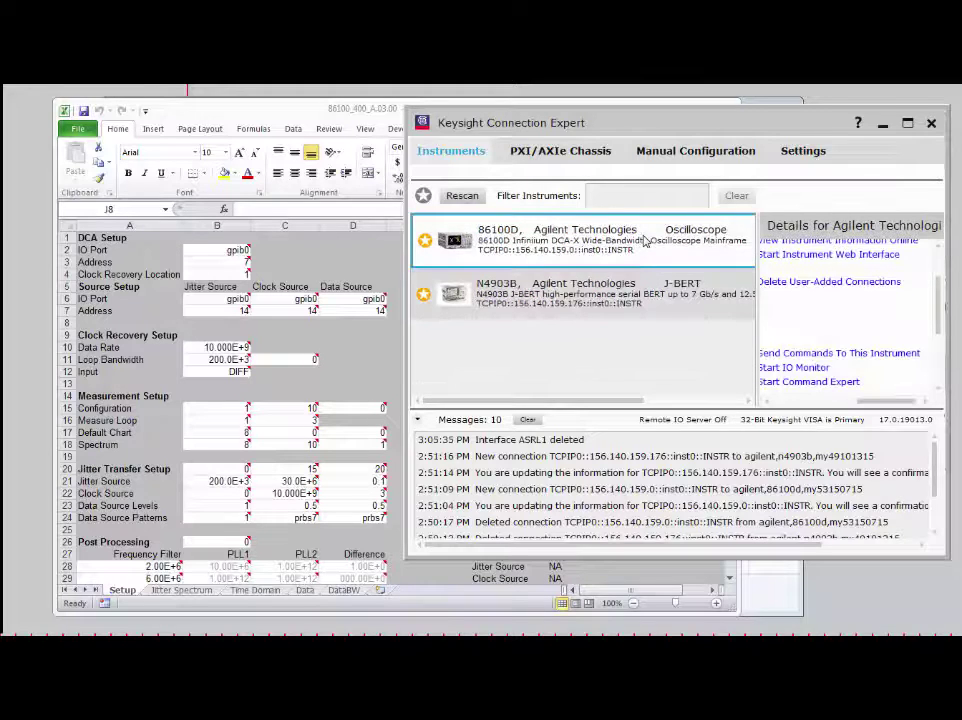
left_click(638, 290)
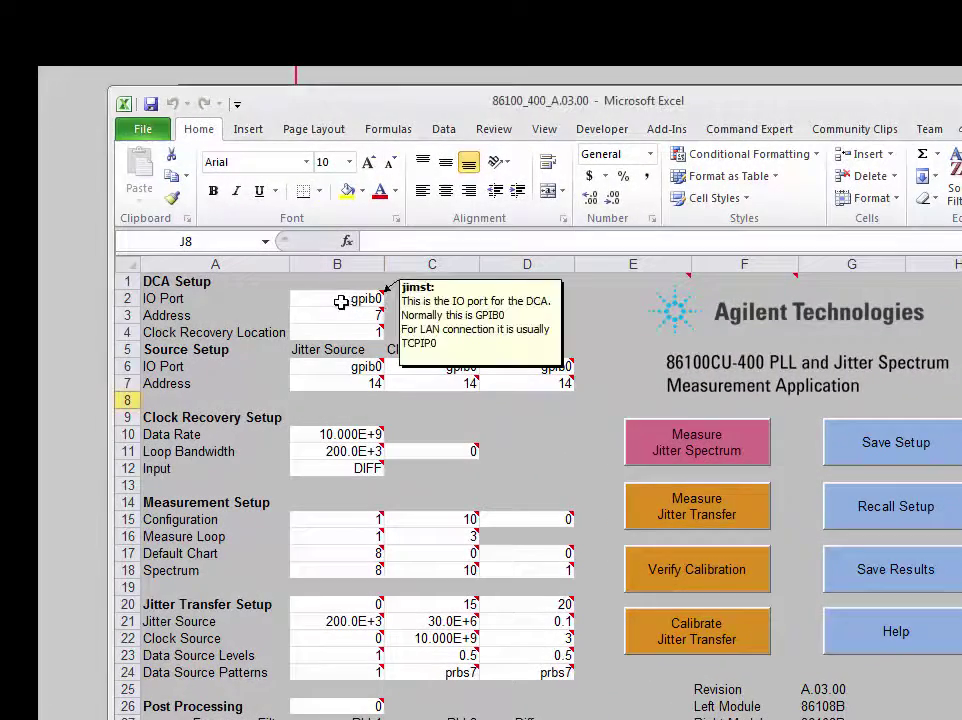
Set the DCA IO port B2 to tcpip0 and copy it to source ports B6:D6
left_click(270, 271)
type("t")
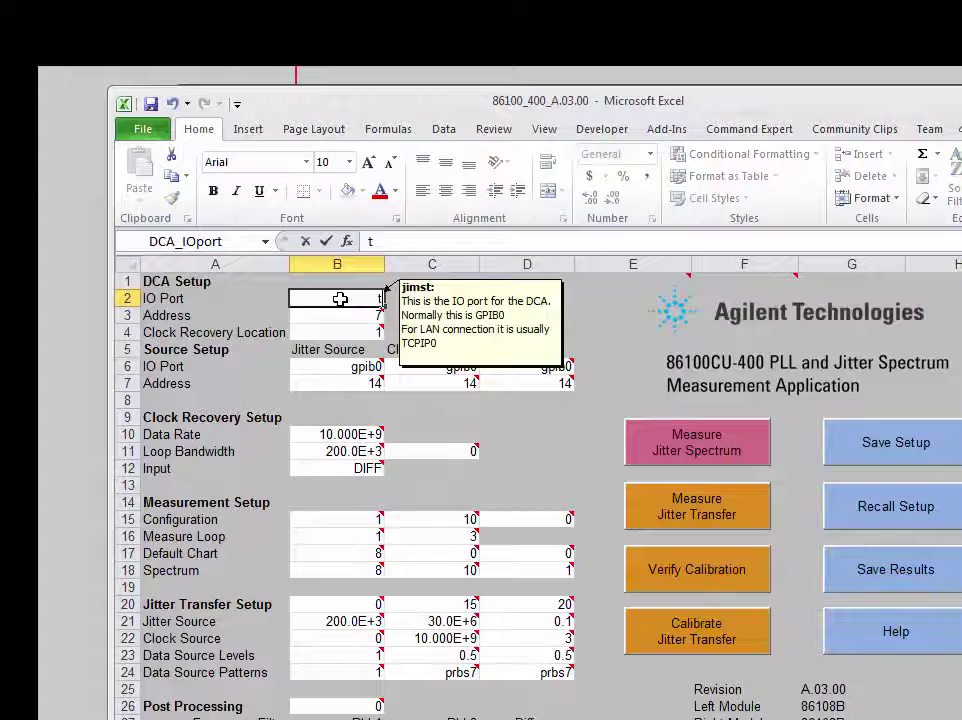
type("cpio")
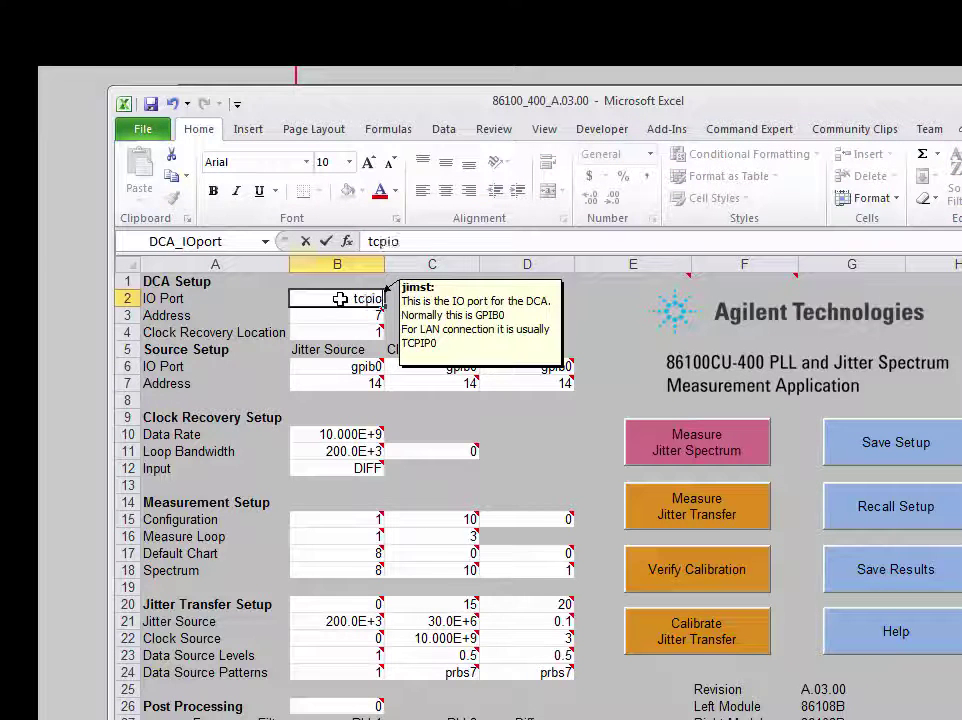
key("BackSpace")
type("p0")
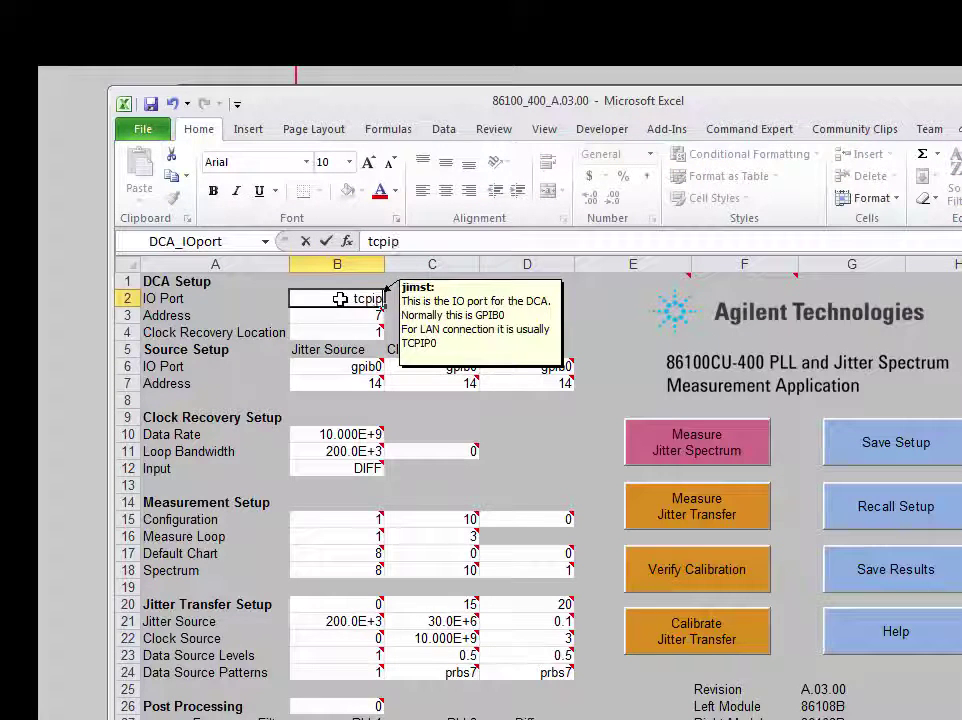
left_click(466, 312)
left_click(368, 300)
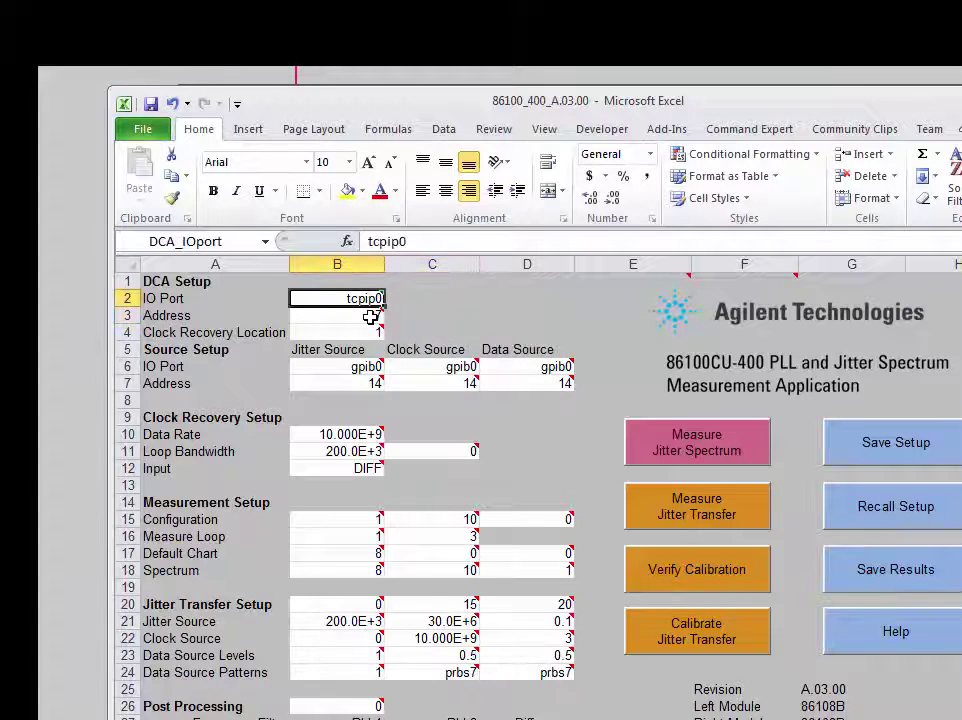
key("ctrl+c")
left_click(356, 366)
key("ctrl+v")
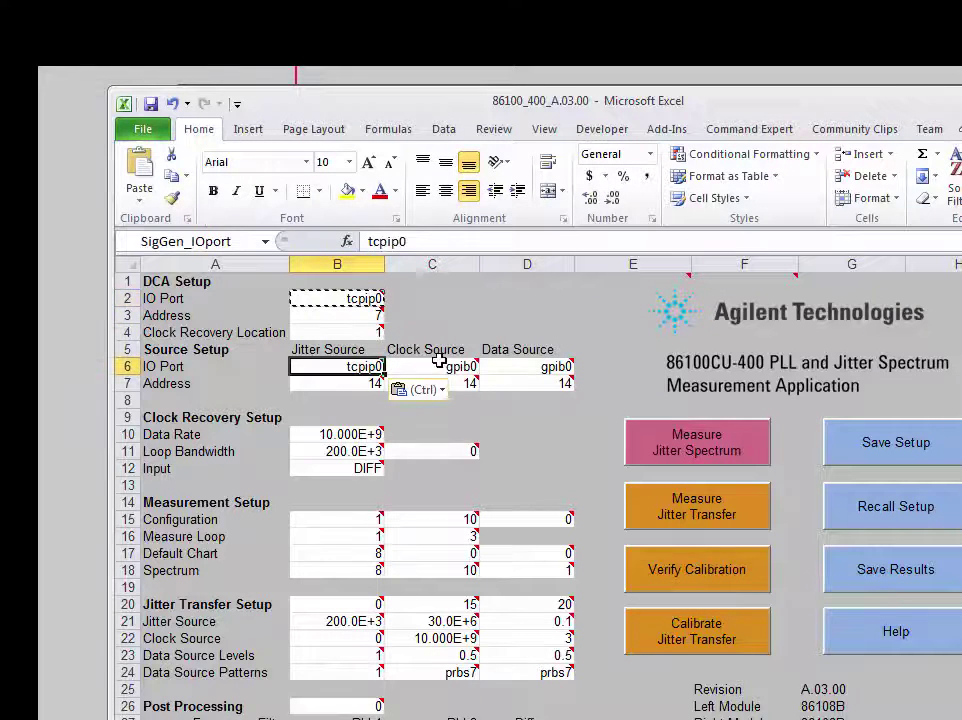
left_click(440, 366)
key("ctrl+v")
left_click(527, 366)
key("ctrl+v")
Enter DCA address 156.140.159.0 in B3 and copy it into B7
left_click(378, 316)
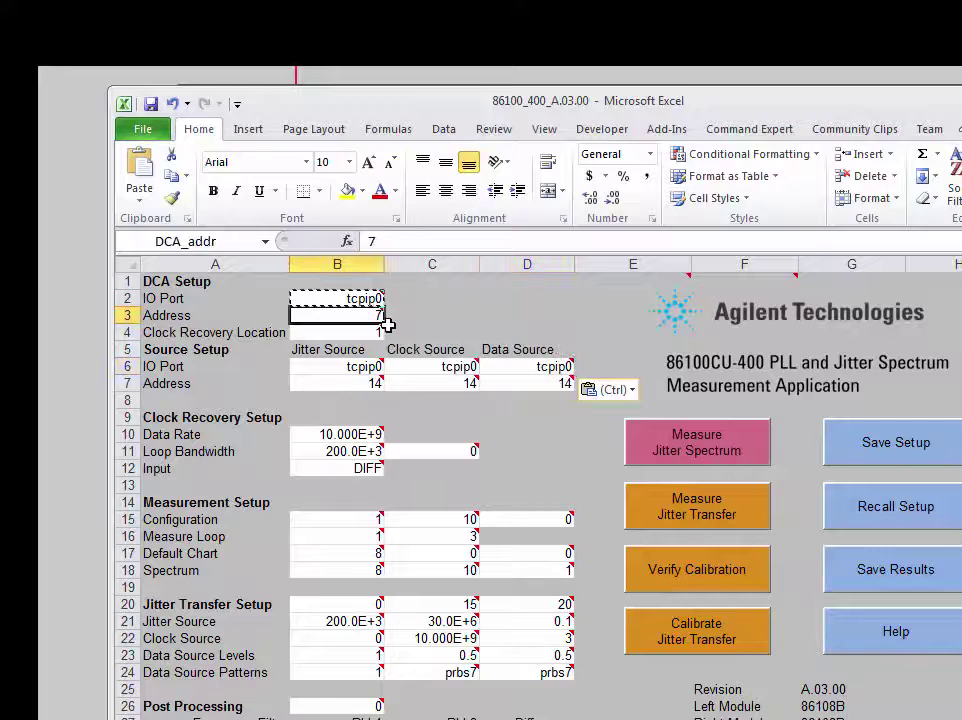
type("156.")
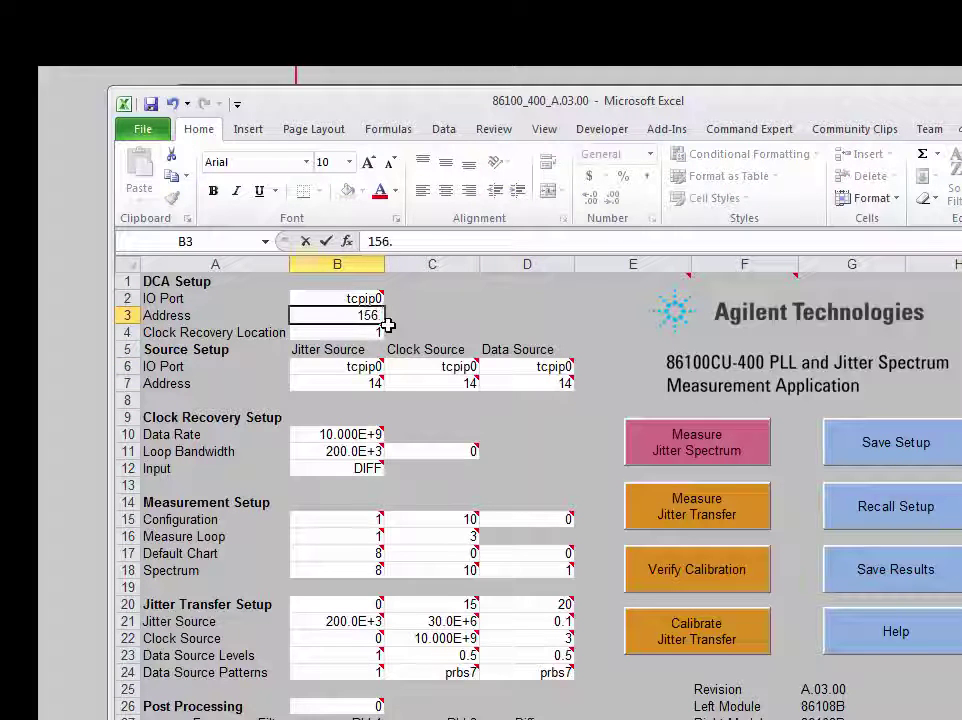
type("140.1")
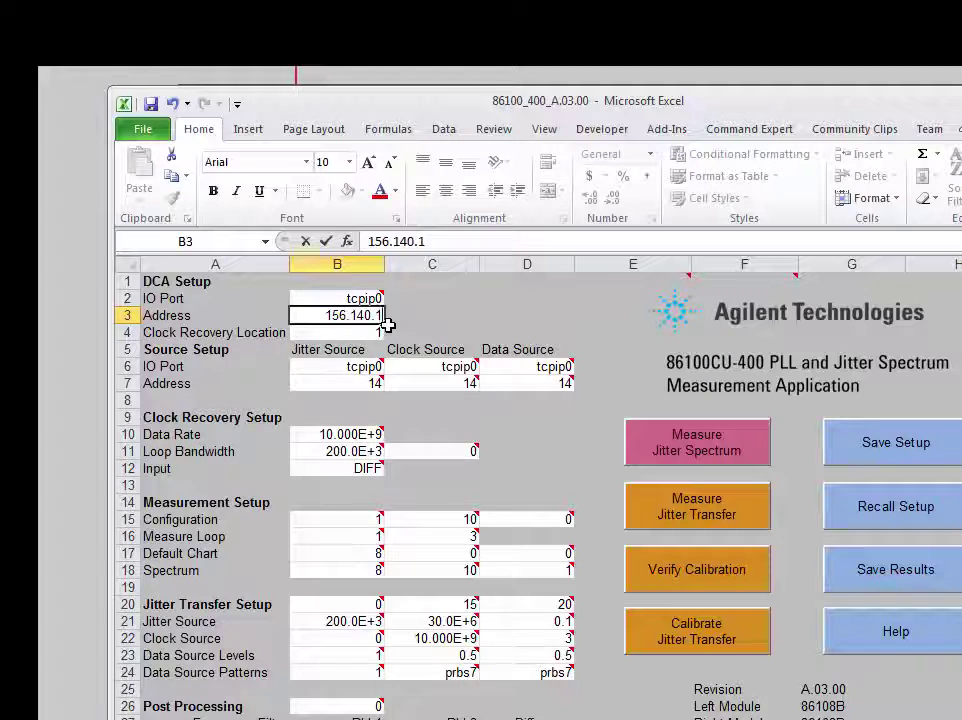
type("59.0")
left_click(415, 302)
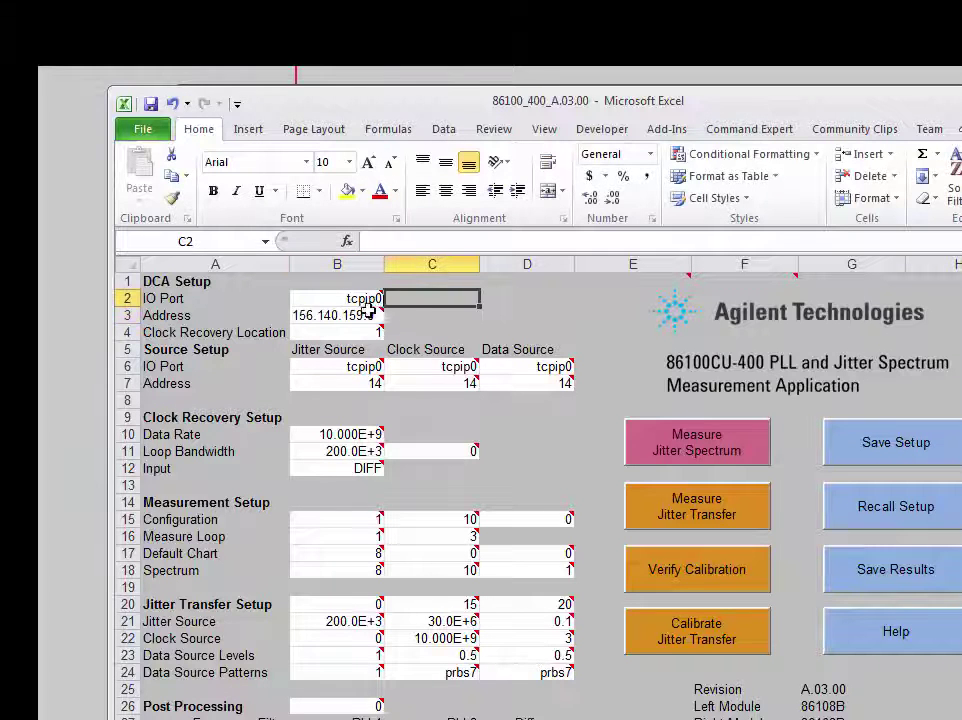
left_click(367, 314)
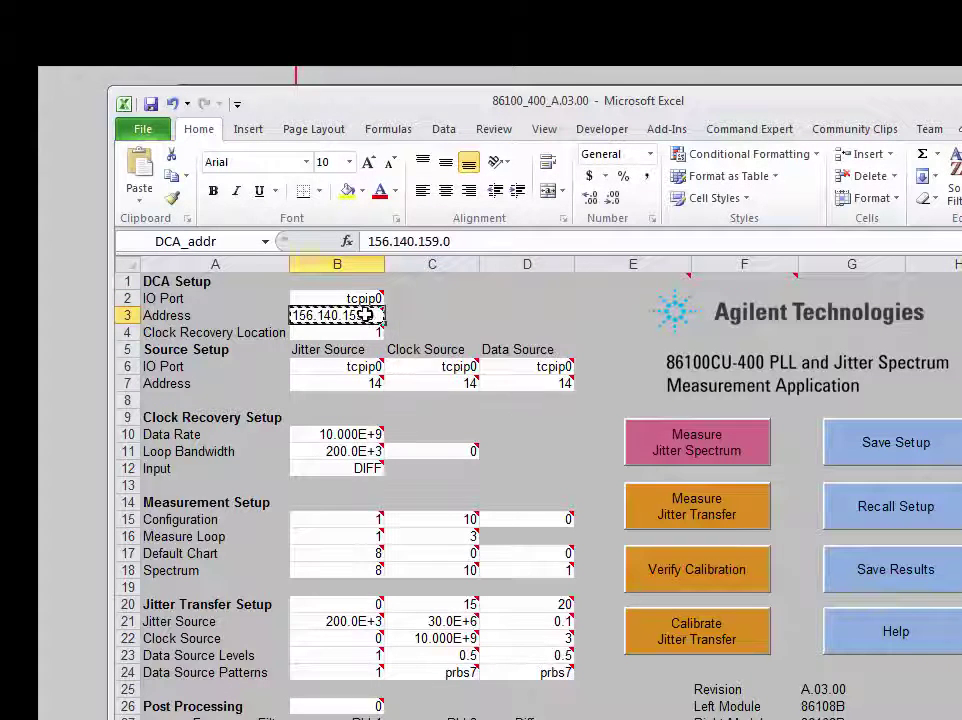
key("ctrl+c")
left_click(370, 383)
key("ctrl+v")
Change B7 to 156.140.159.176 and copy it to the clock and data source addresses C7:D7
left_click(462, 242)
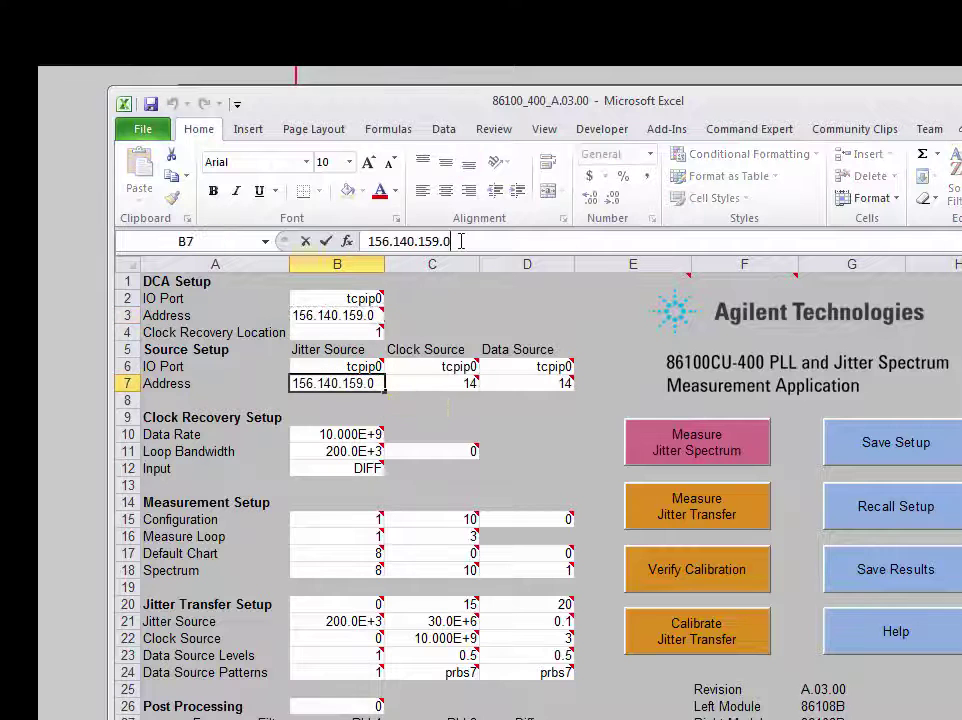
key("BackSpace")
type("176")
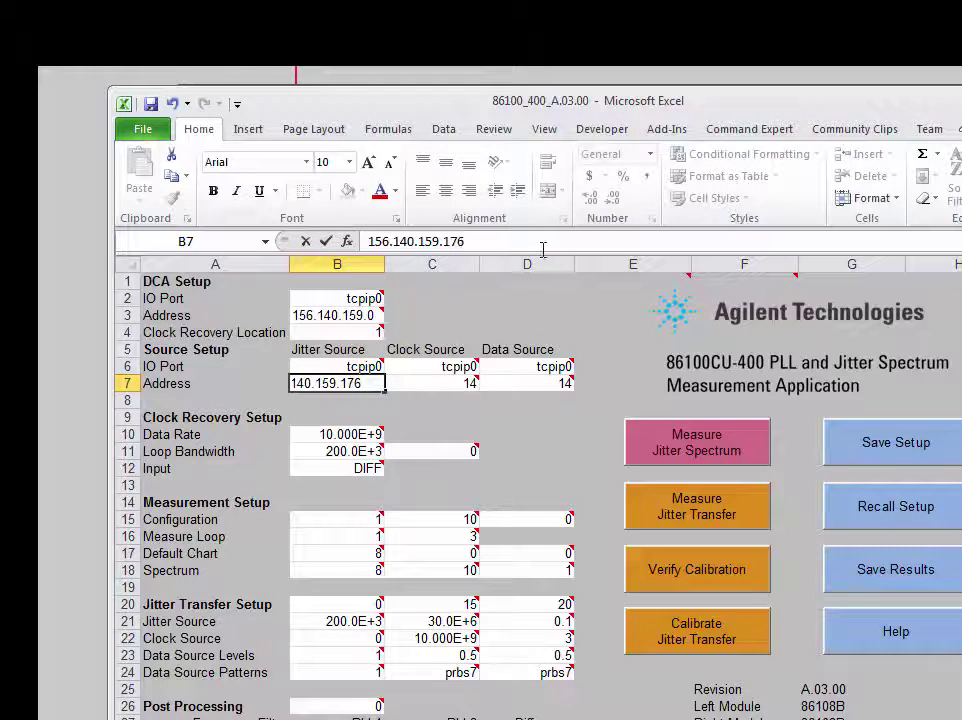
left_click(511, 316)
left_click(337, 383)
key("ctrl+c")
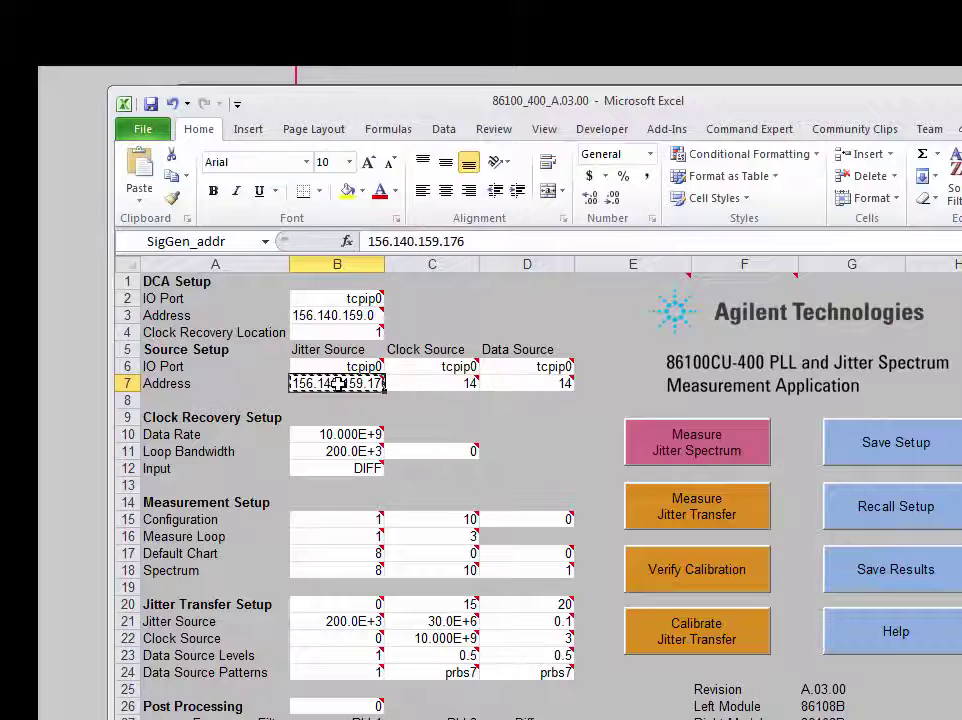
left_click(437, 382)
key("ctrl+v")
left_click(515, 382)
key("ctrl+v")
left_click(624, 332)
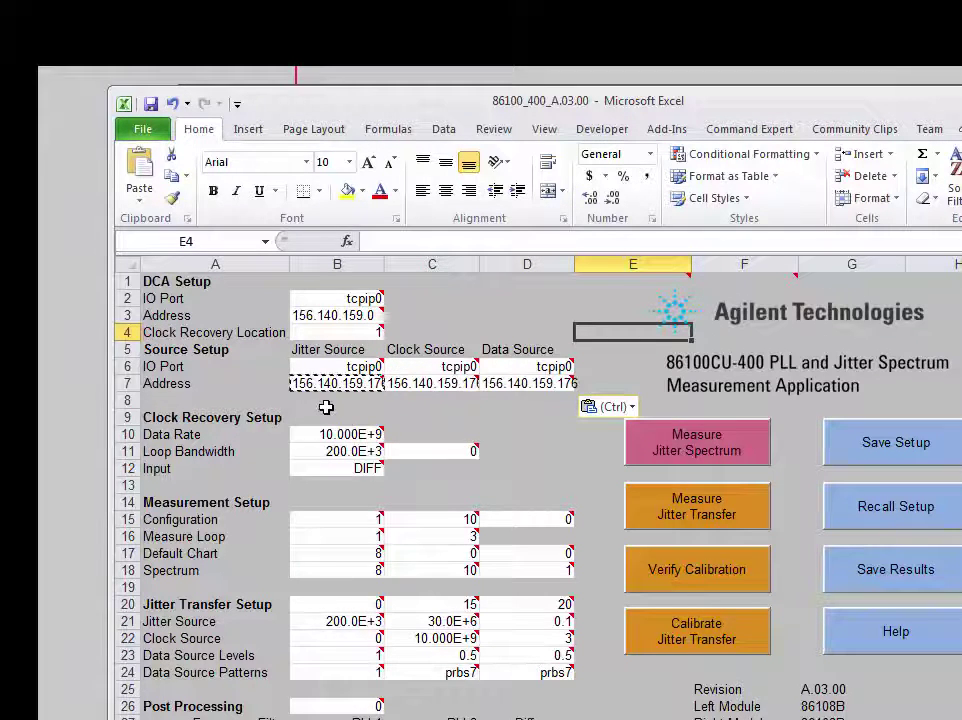
mouse_move(375, 432)
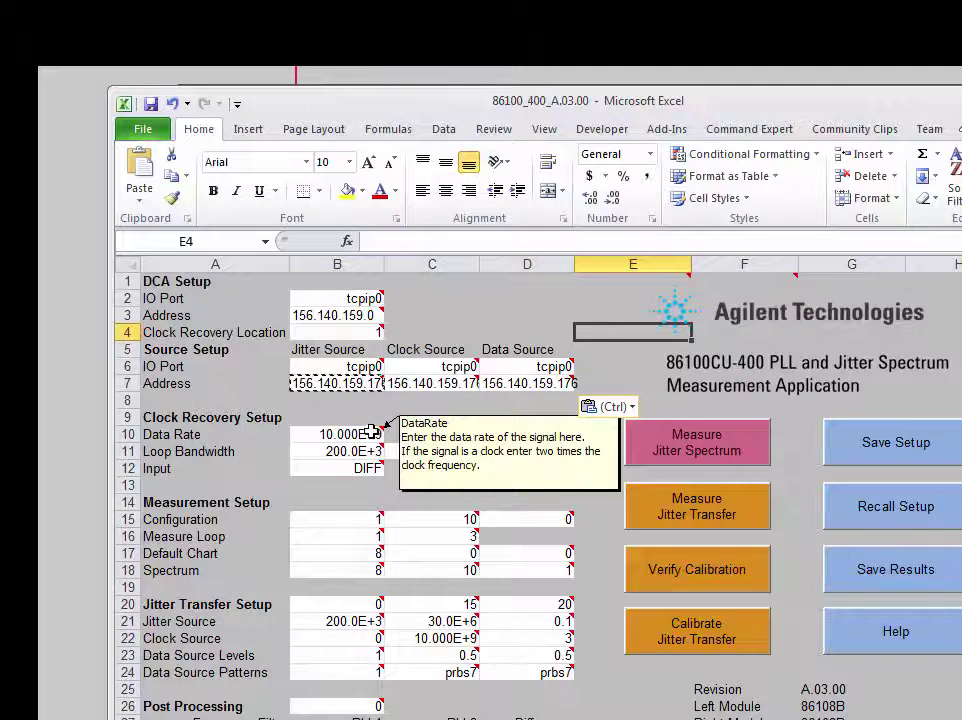
mouse_move(361, 451)
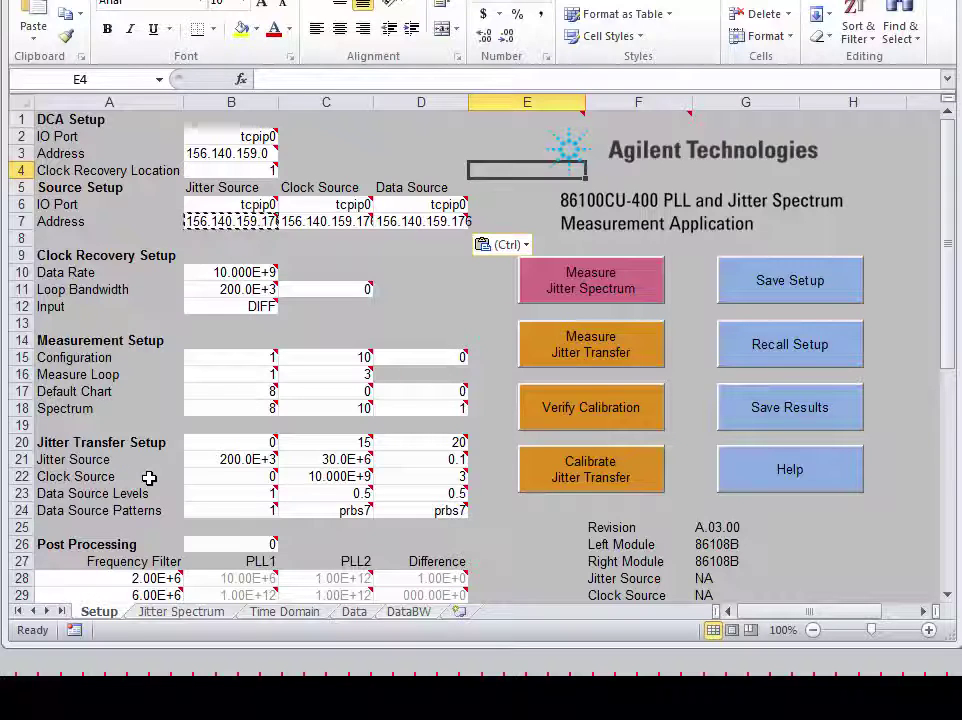
mouse_move(208, 457)
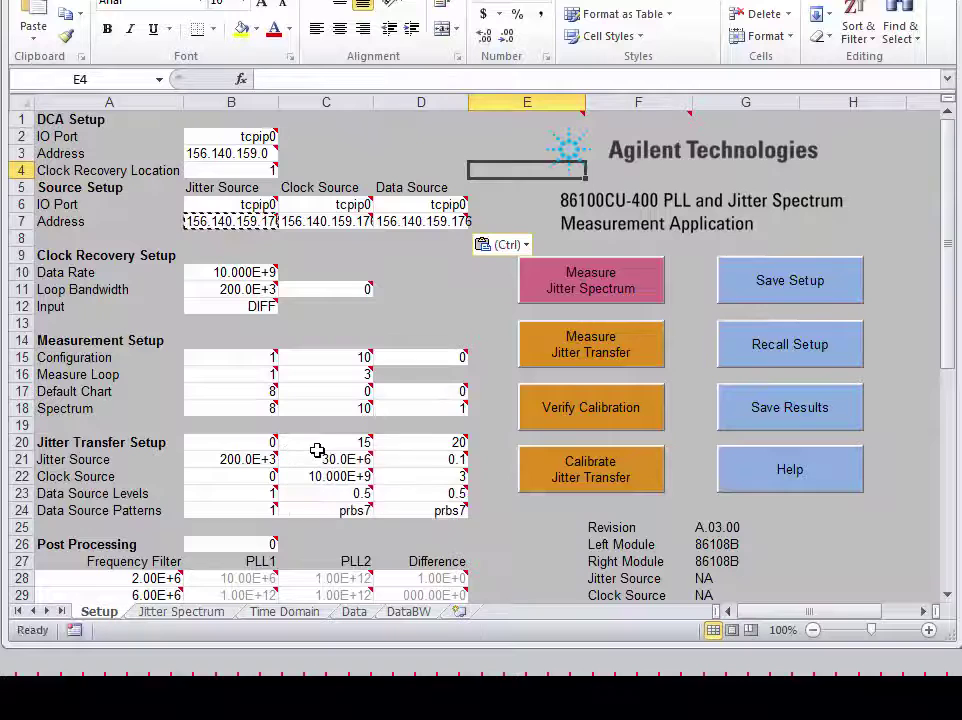
mouse_move(362, 459)
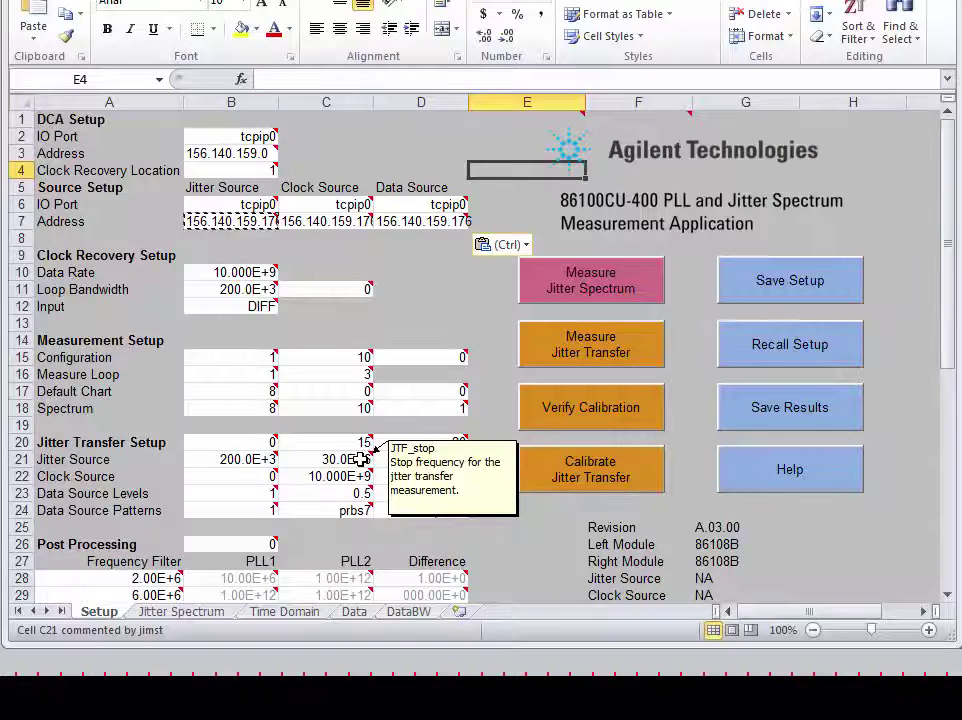
Change the jitter source stop frequency in C21 from 30,000,000 to 15e6
left_click(361, 459)
double_click(288, 79)
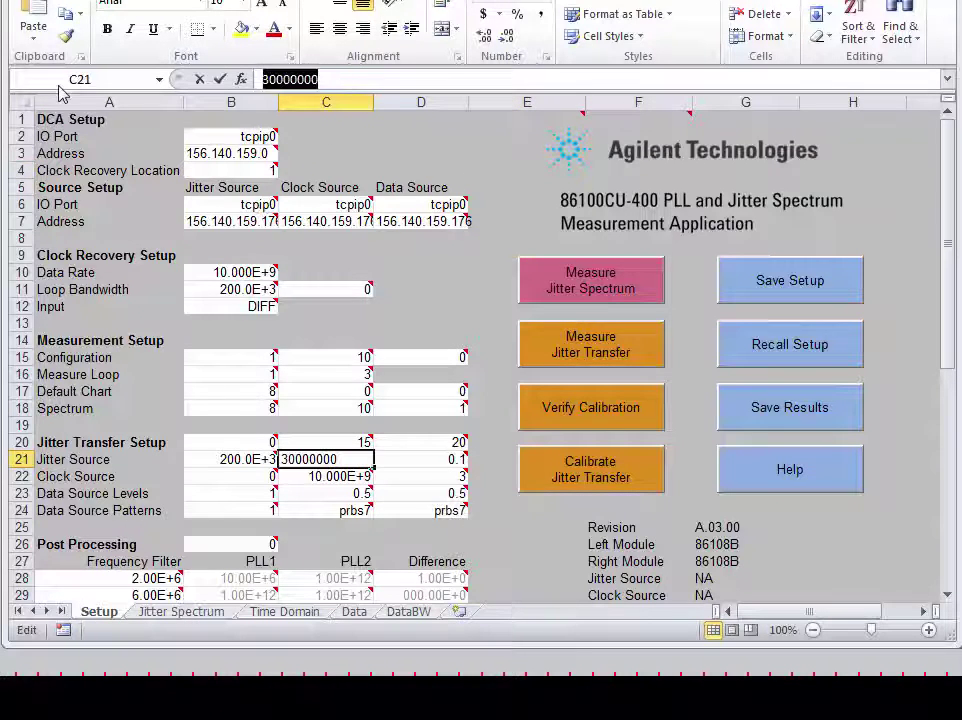
type("15e6")
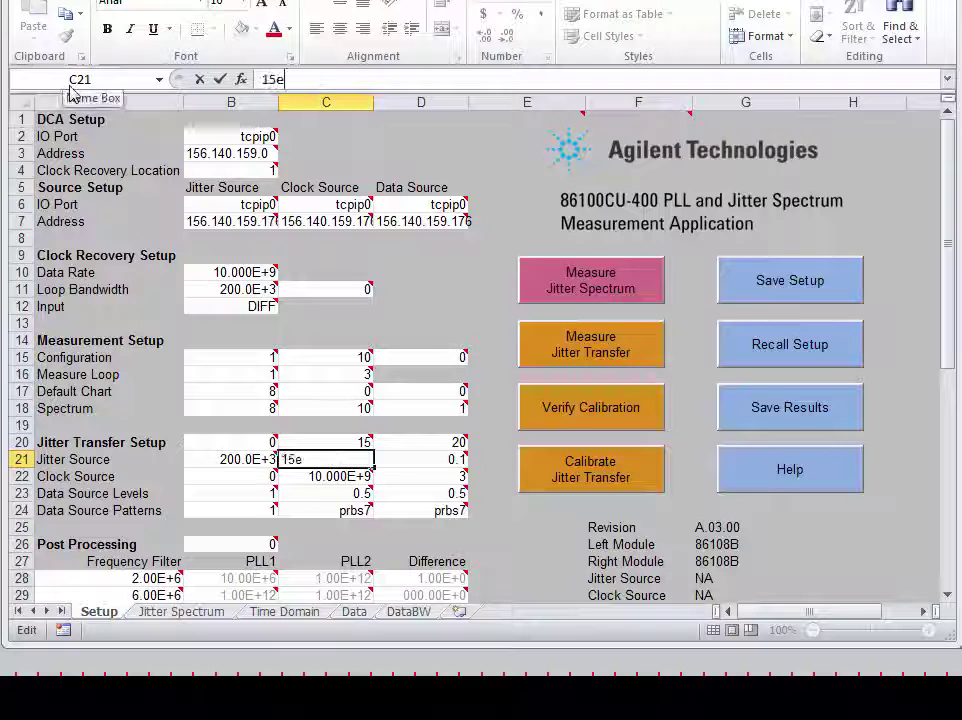
left_click(431, 321)
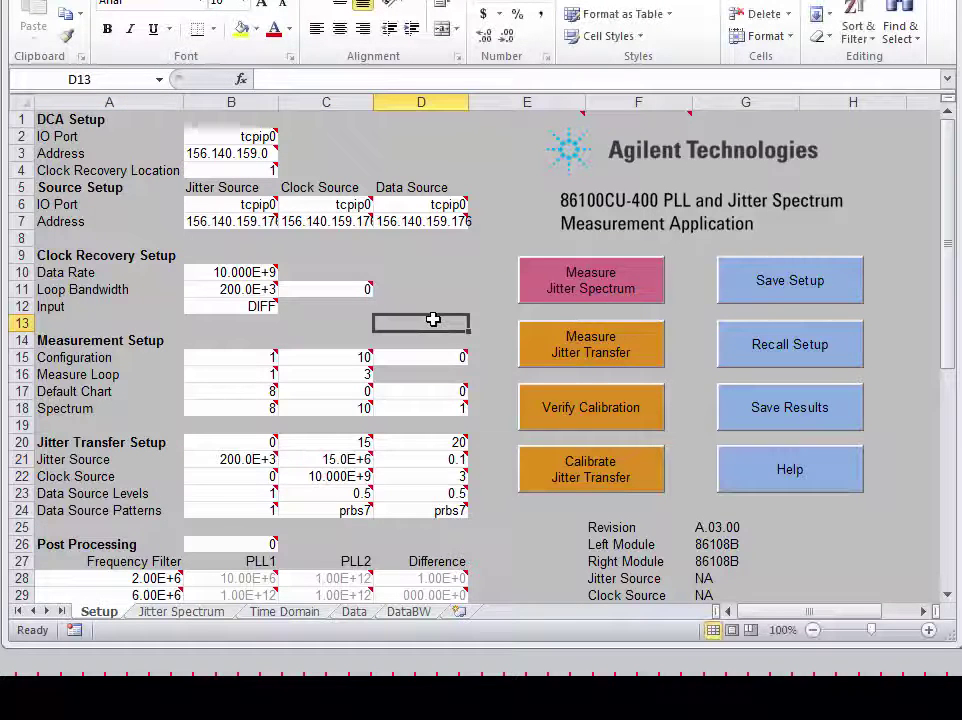
Review the comments on the points-per-decade, frequency and C24/D24 data pattern cells
left_click(334, 446)
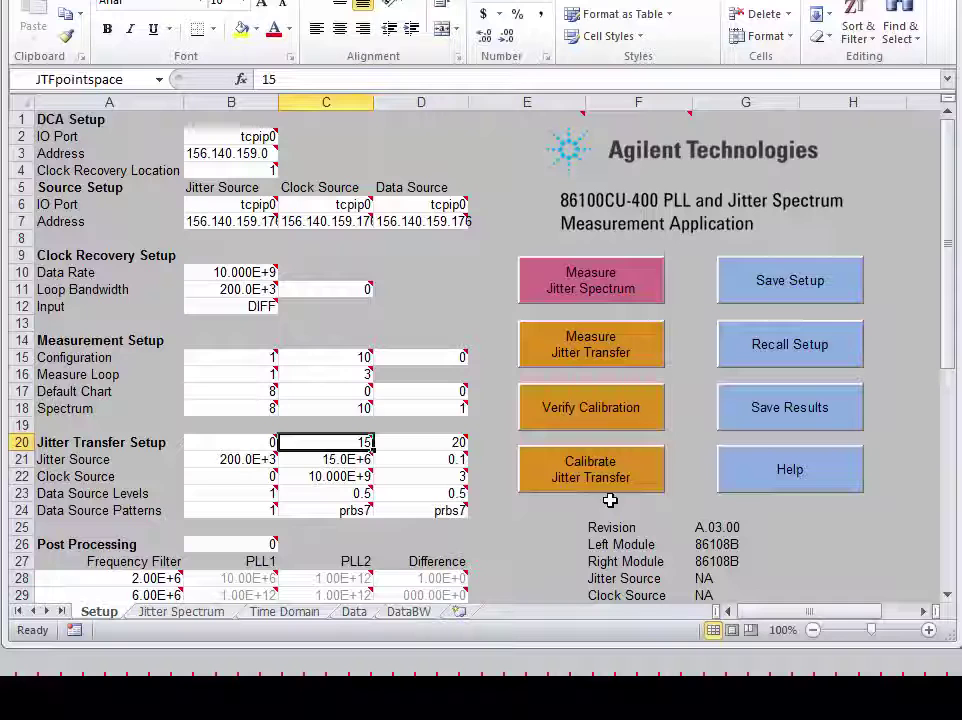
mouse_move(371, 440)
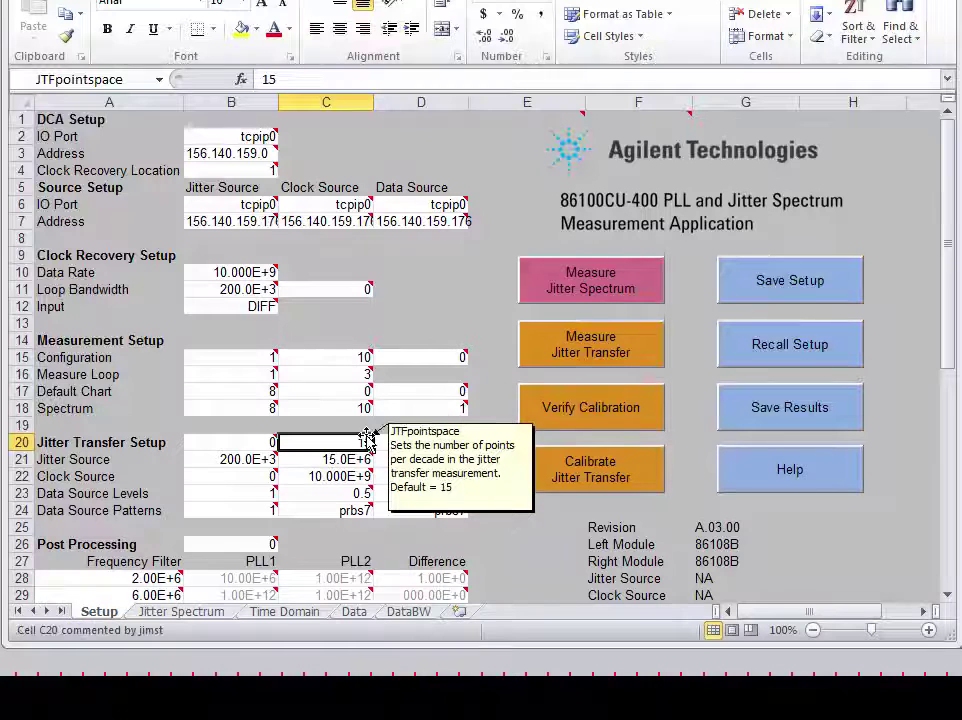
mouse_move(418, 456)
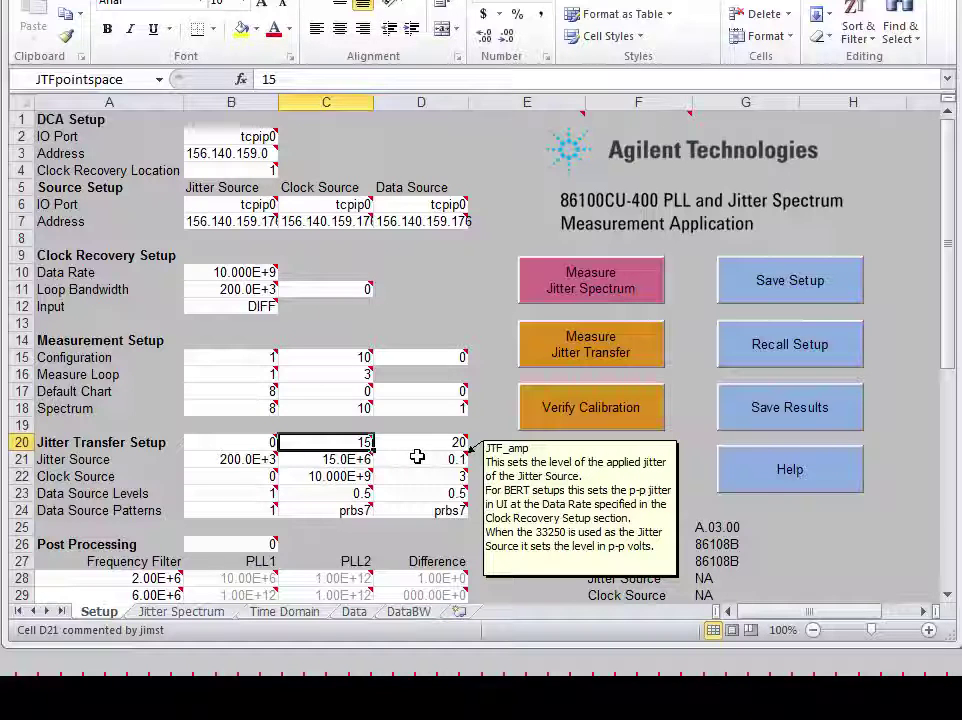
mouse_move(312, 479)
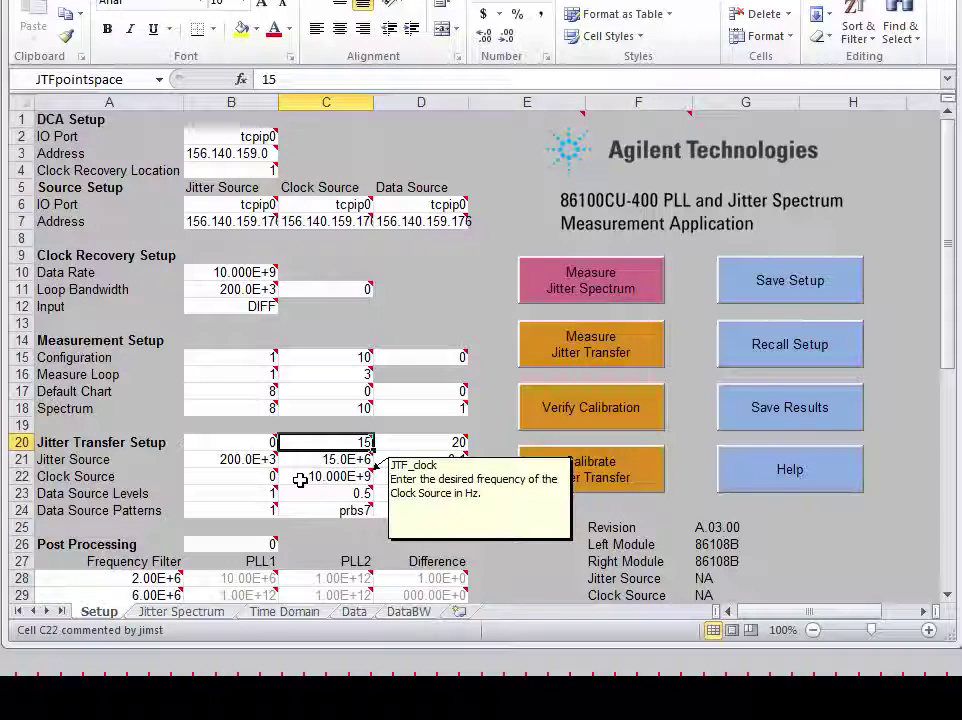
mouse_move(312, 508)
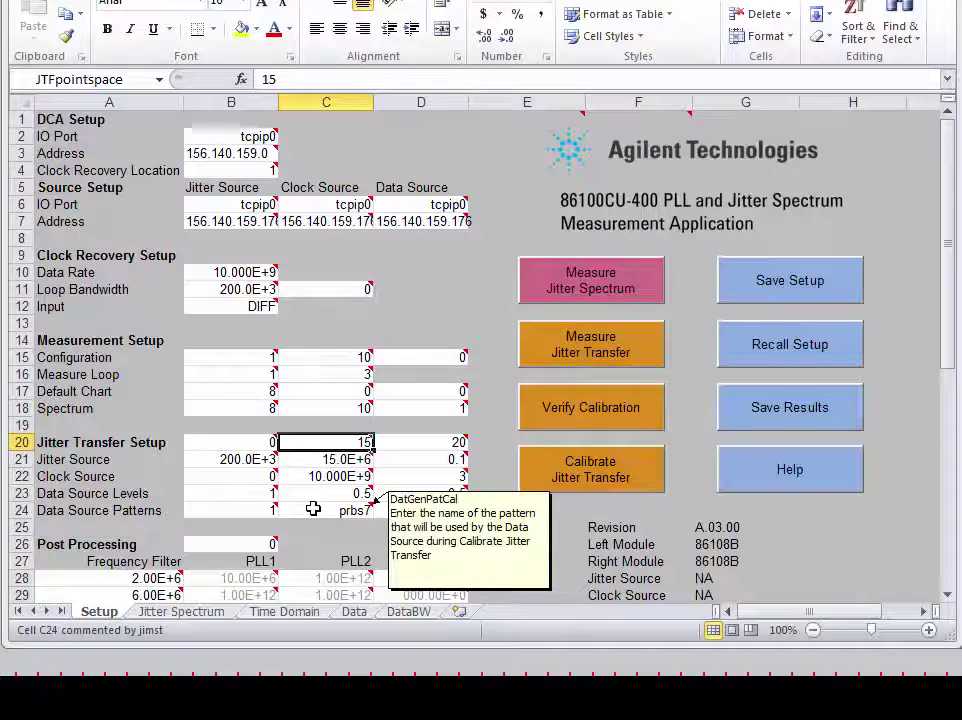
left_click(313, 509)
left_click(410, 509)
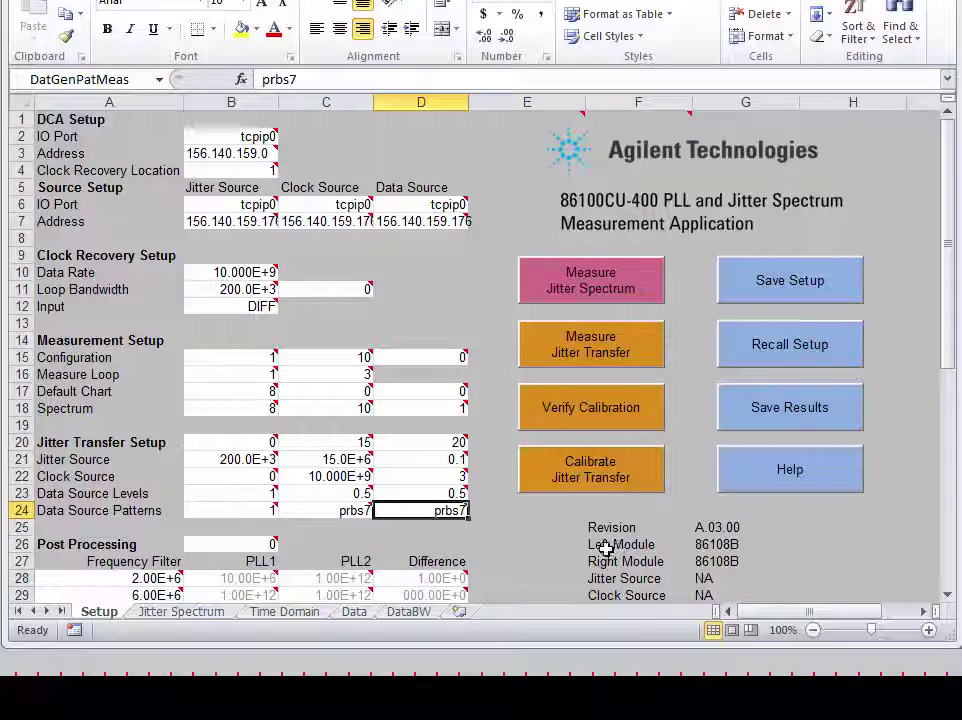
left_click(347, 511)
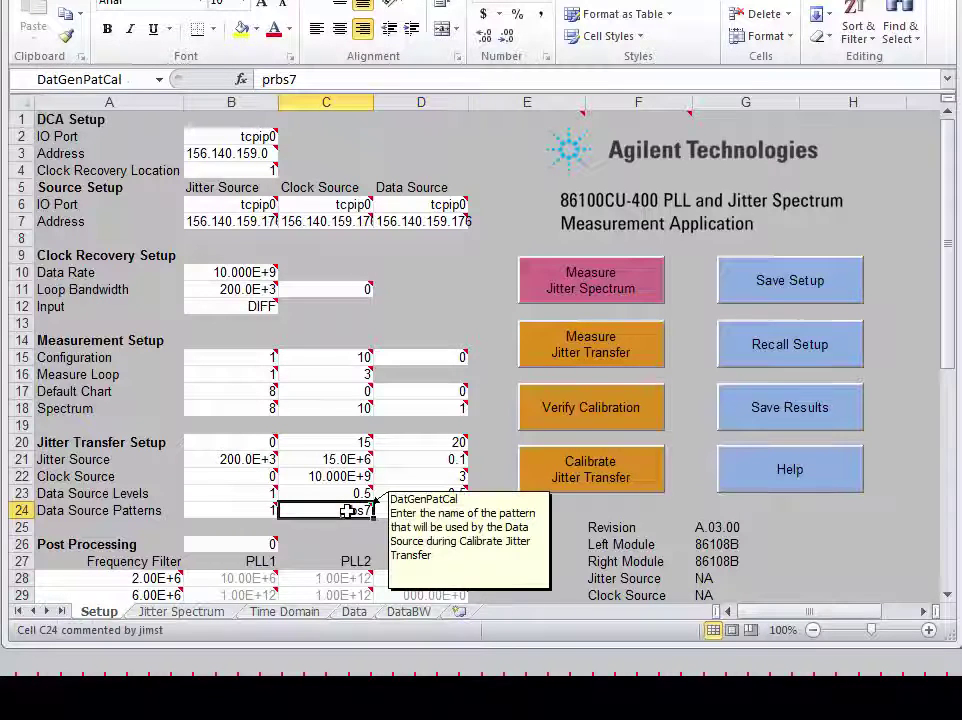
left_click(408, 511)
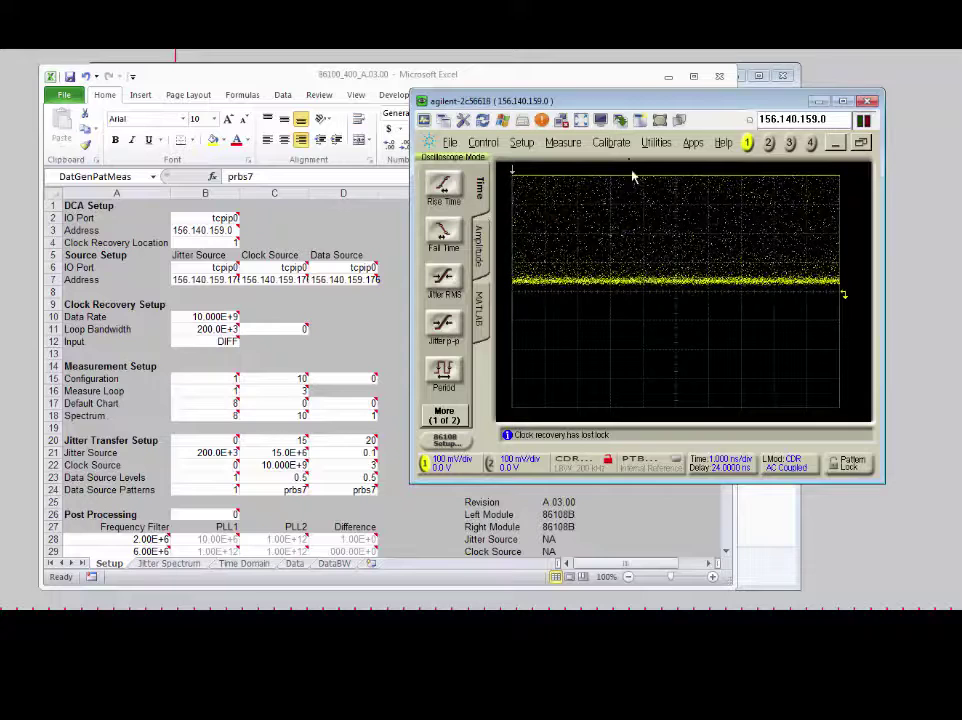
Shift the Excel window left and place Keysight IO Monitor at the top right
left_click(620, 86)
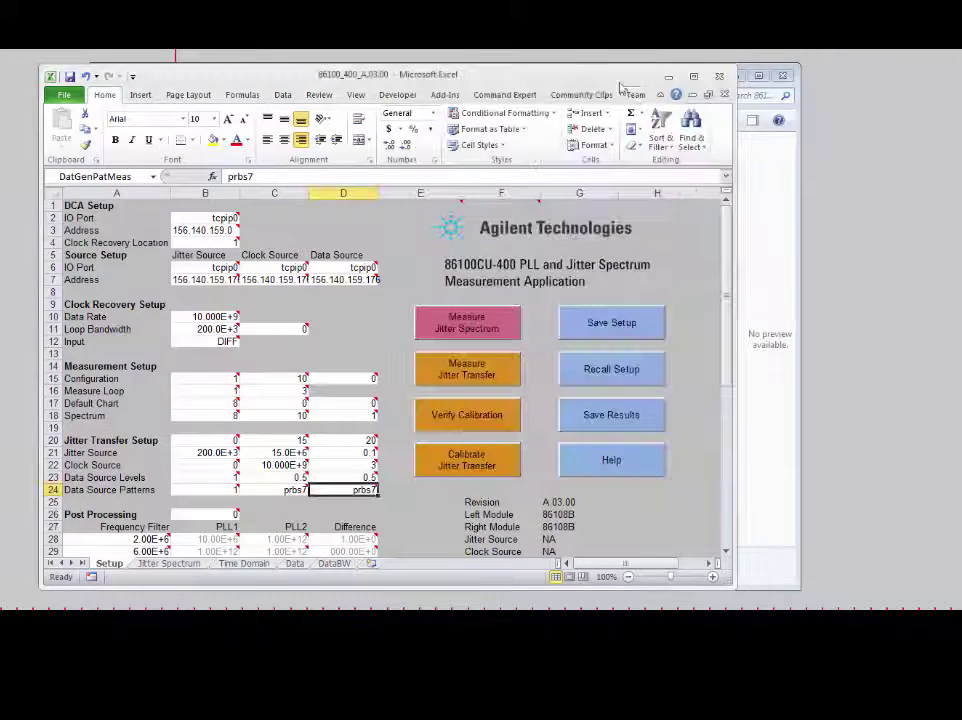
left_click_drag(620, 86, 551, 83)
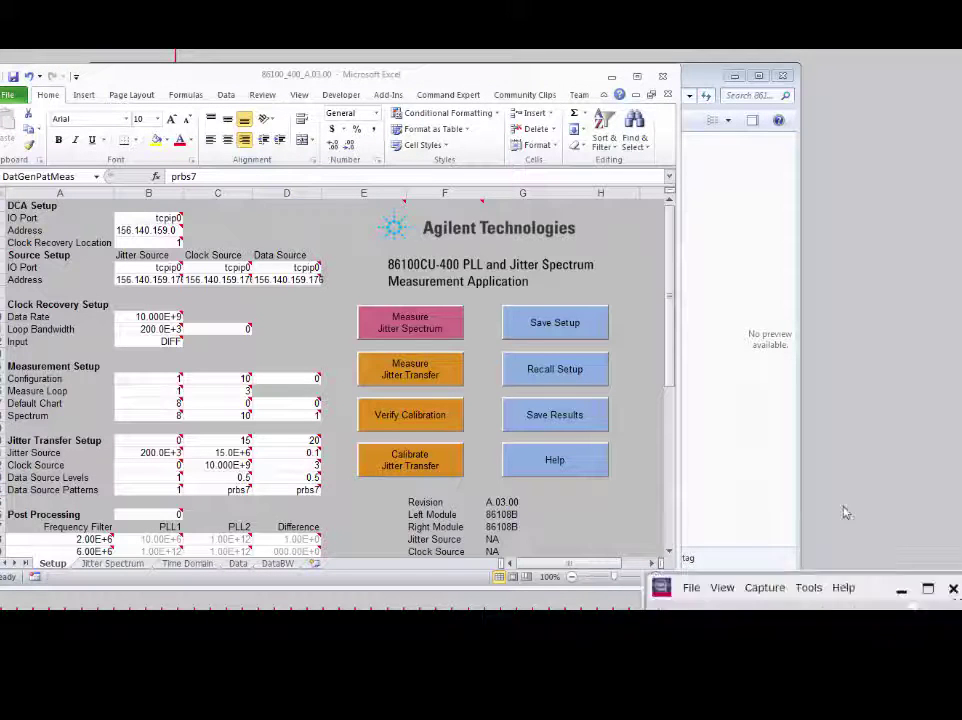
left_click_drag(872, 591, 864, 132)
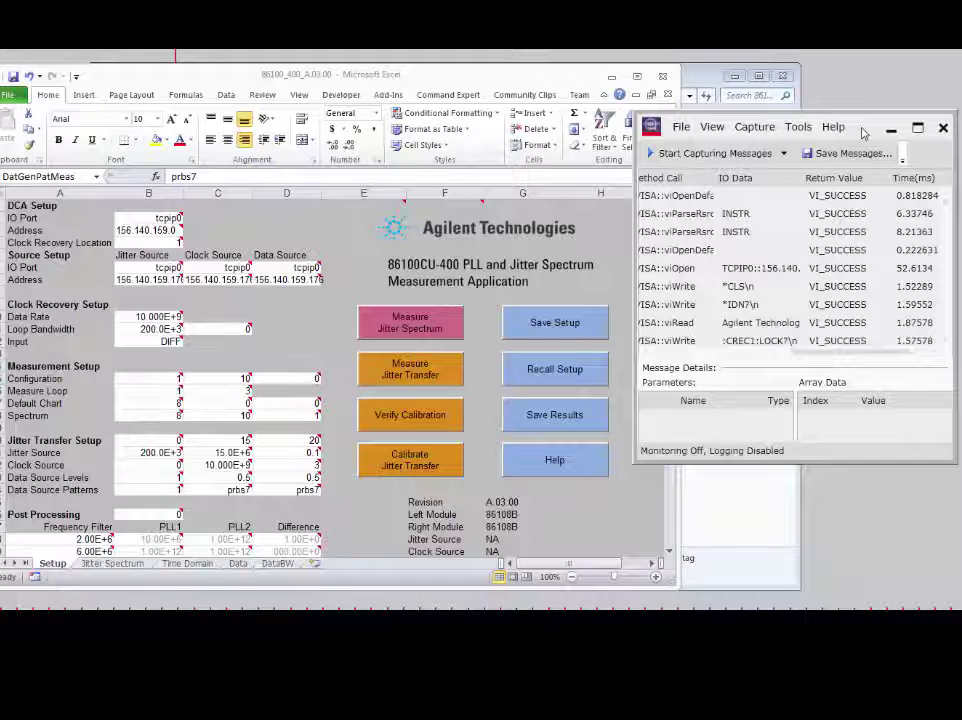
Start the jitter transfer calibration, capturing its instrument I/O messages in IO Monitor briefly
left_click(410, 468)
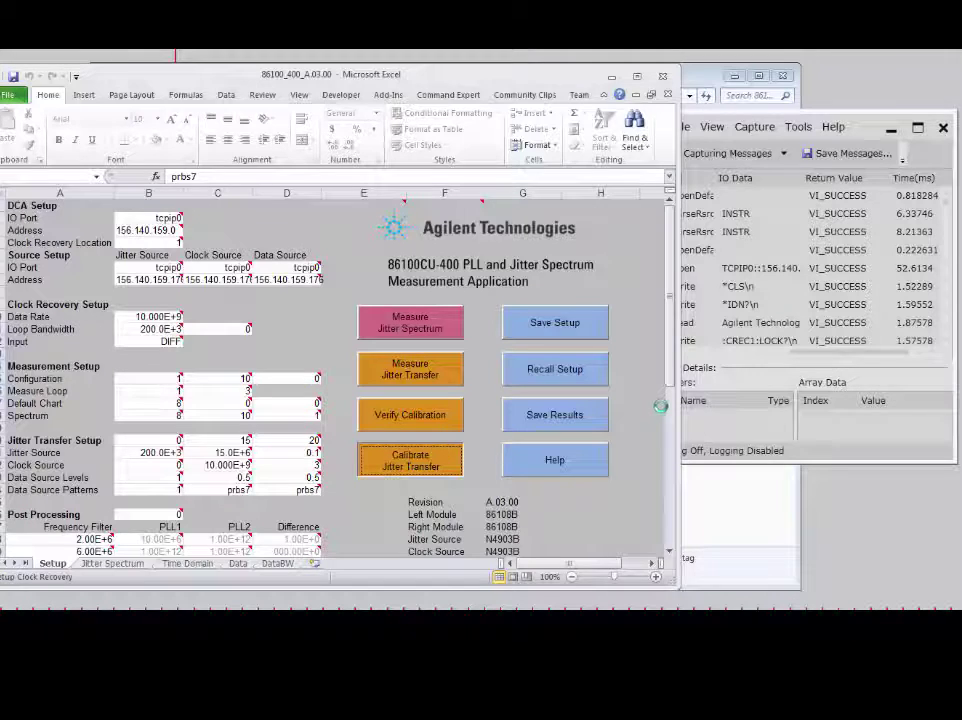
left_click(865, 128)
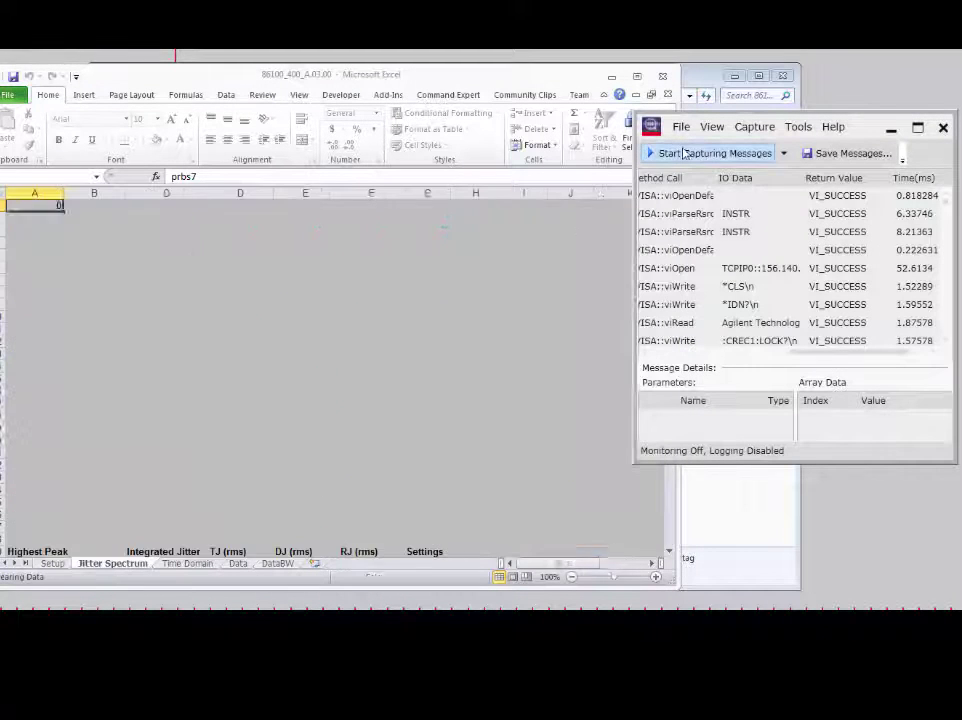
left_click(684, 154)
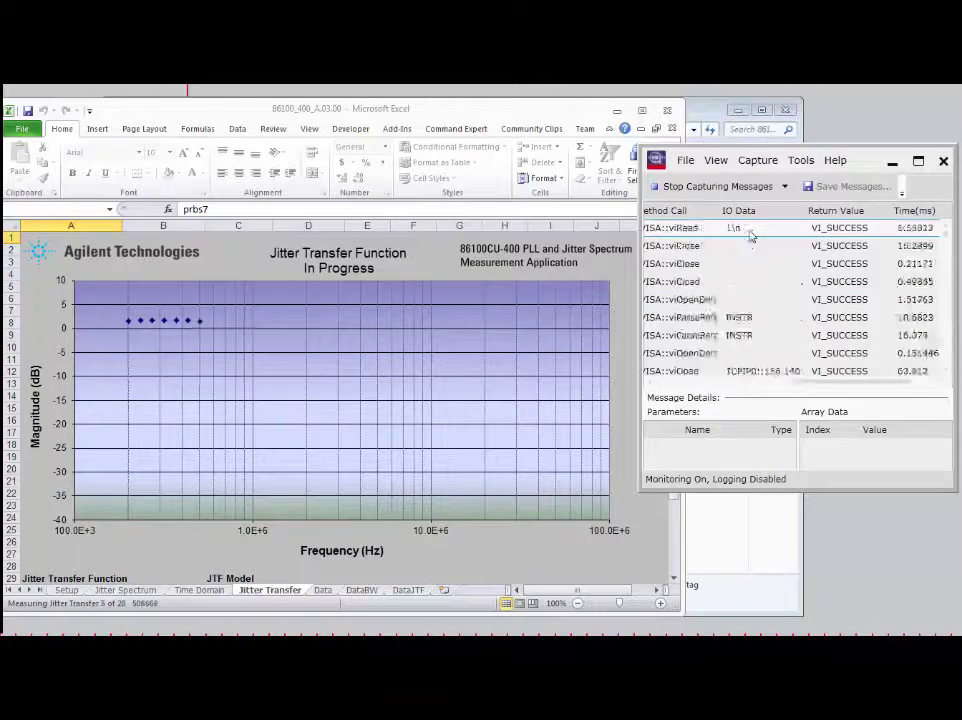
left_click(718, 187)
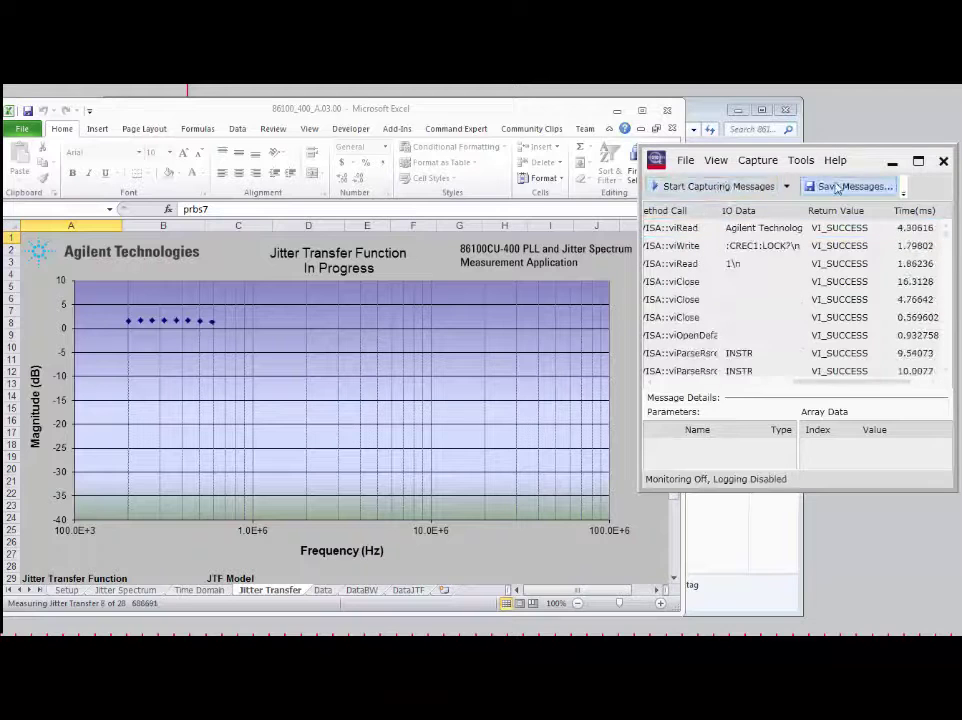
Move the IO Monitor window down and minimize it while calibration finishes
left_click_drag(874, 167, 874, 358)
left_click(892, 352)
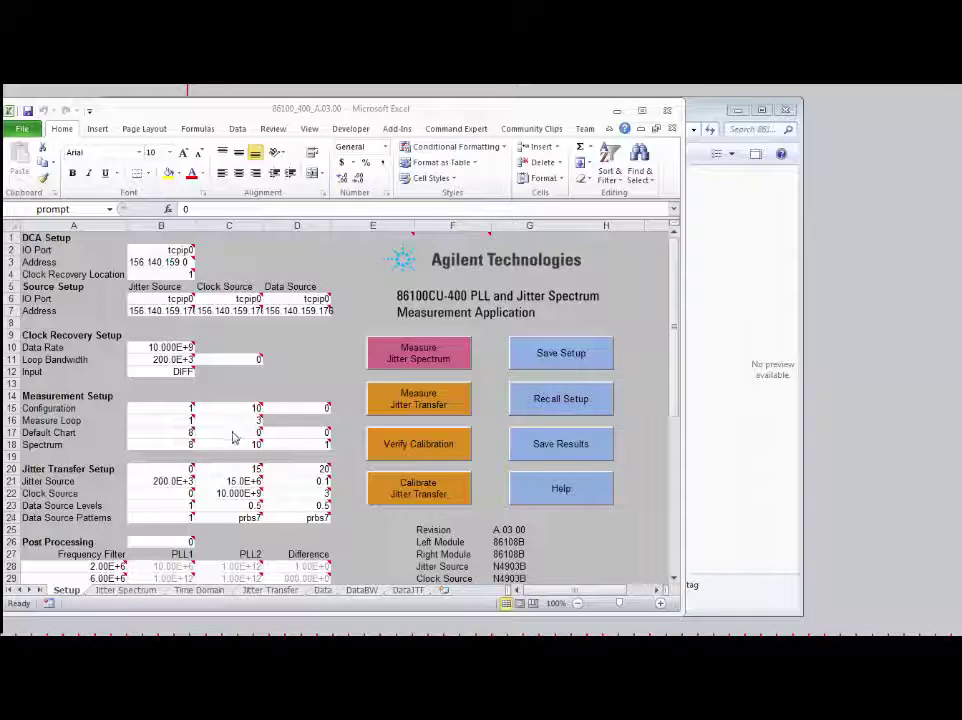
left_click(232, 432)
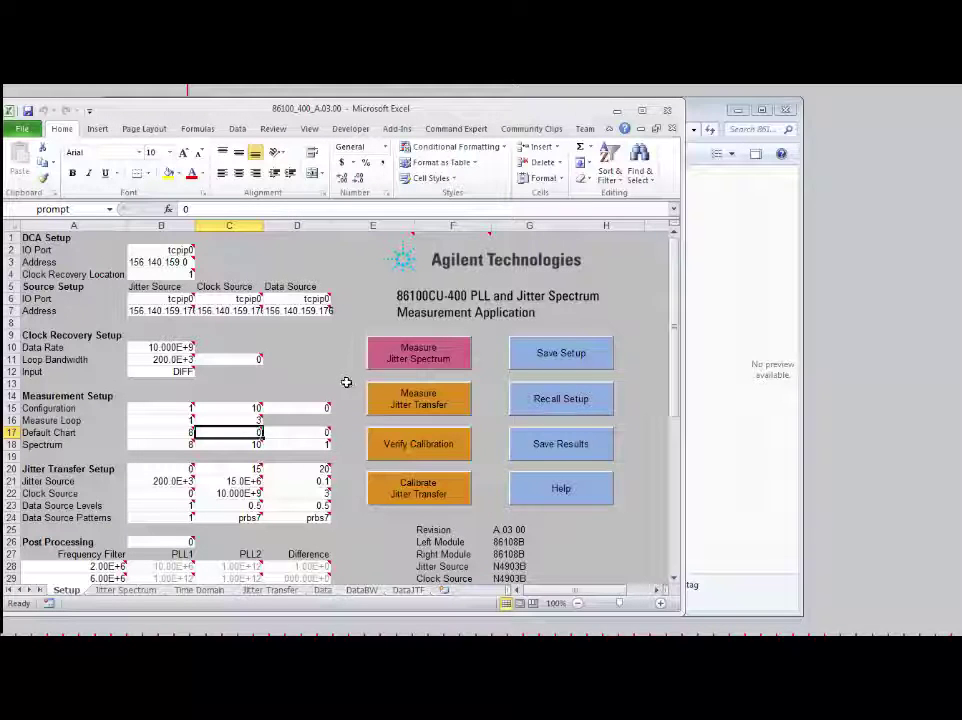
Run Measure Jitter Transfer to sweep all 28 points of the PLL transfer function
left_click(343, 384)
left_click(415, 408)
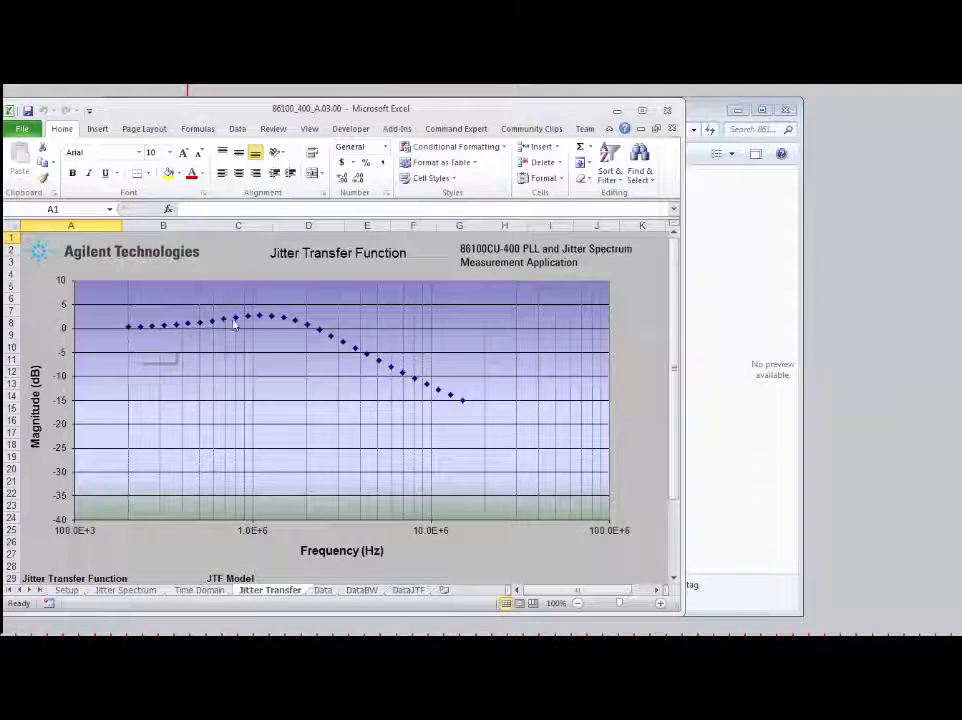
Scroll down to reveal the 3.34E+6 bandwidth and 2.74 dB peaking results
left_click_drag(679, 381, 676, 424)
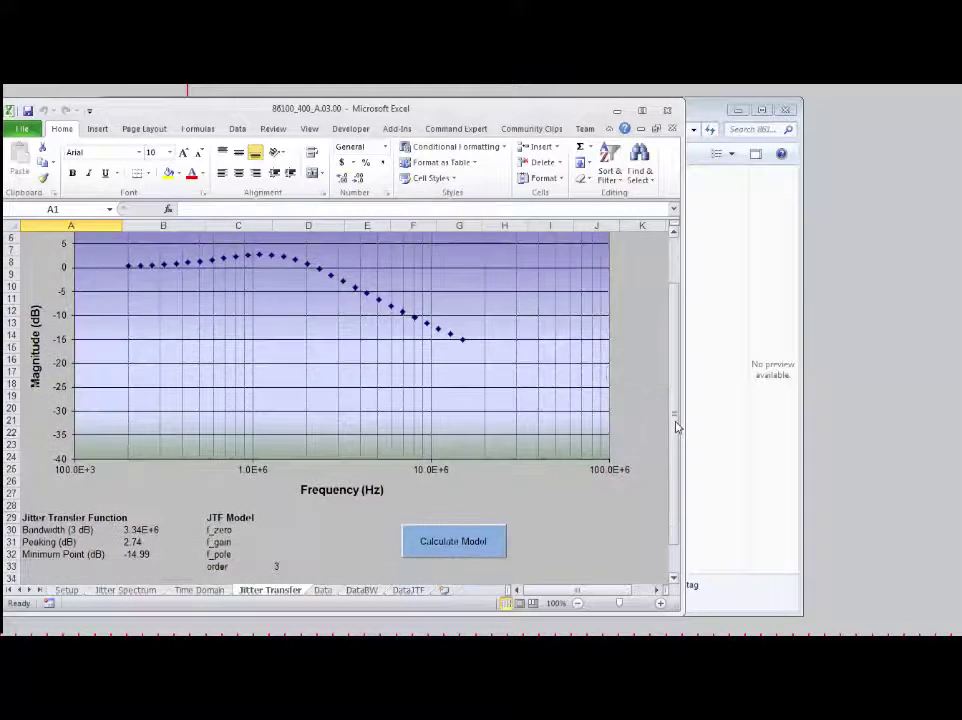